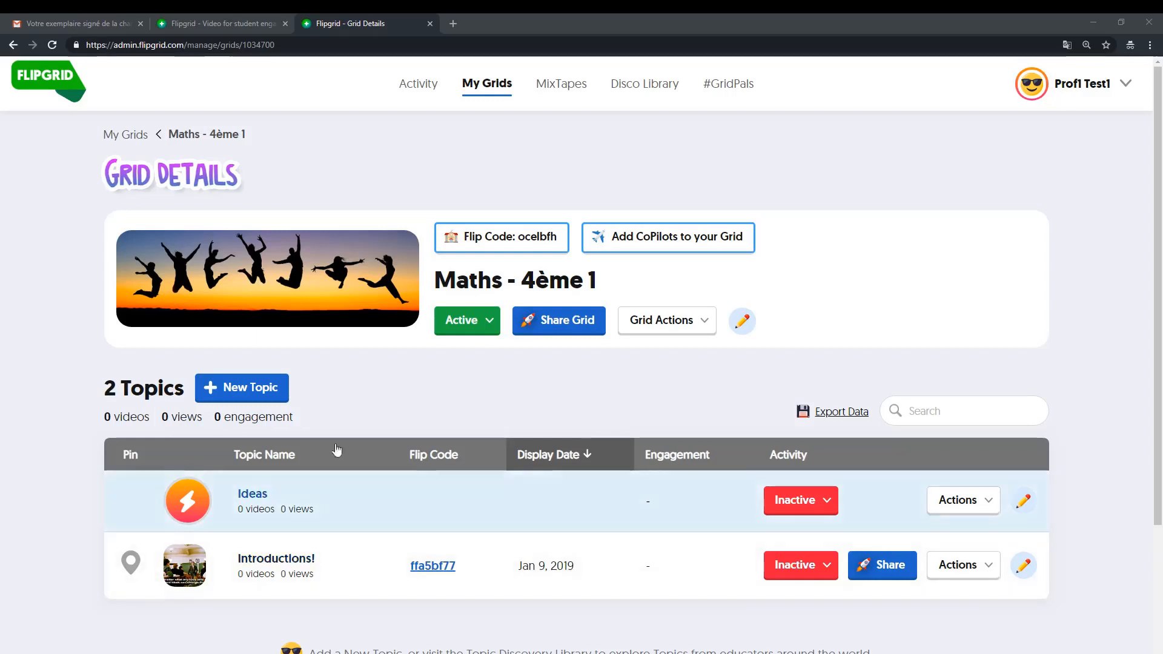
Start a new topic in the Maths - 4ème 1 grid and title it "Volume d'un solide avec des cubes"
click(244, 391)
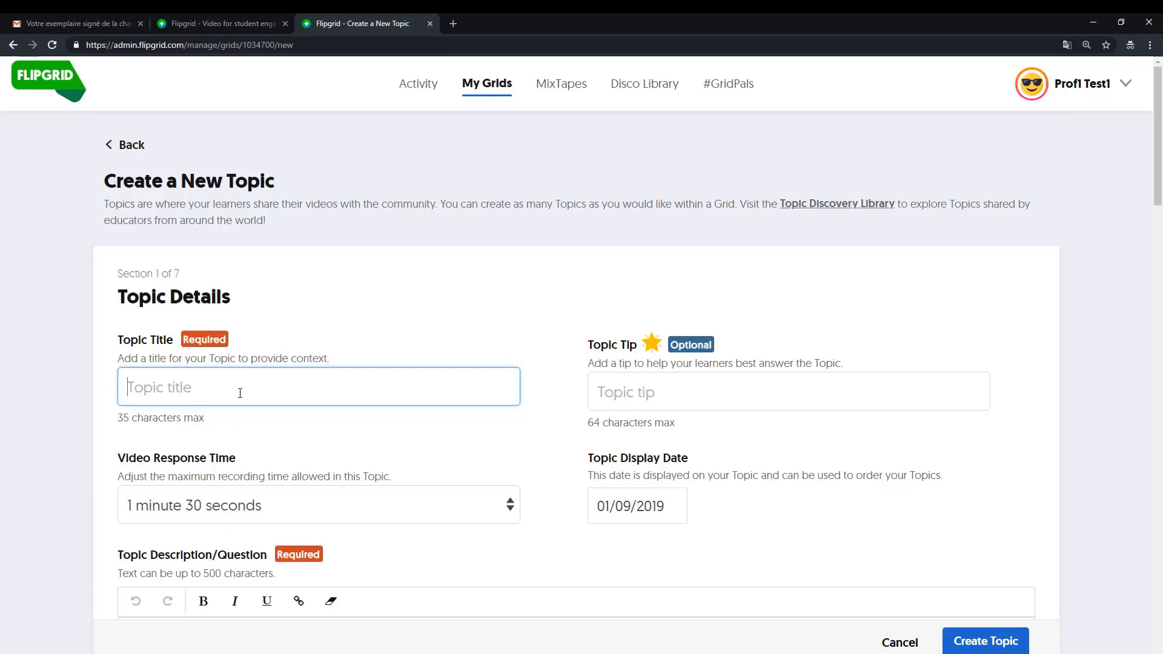
text(Volume d'un solide avec des cubes)
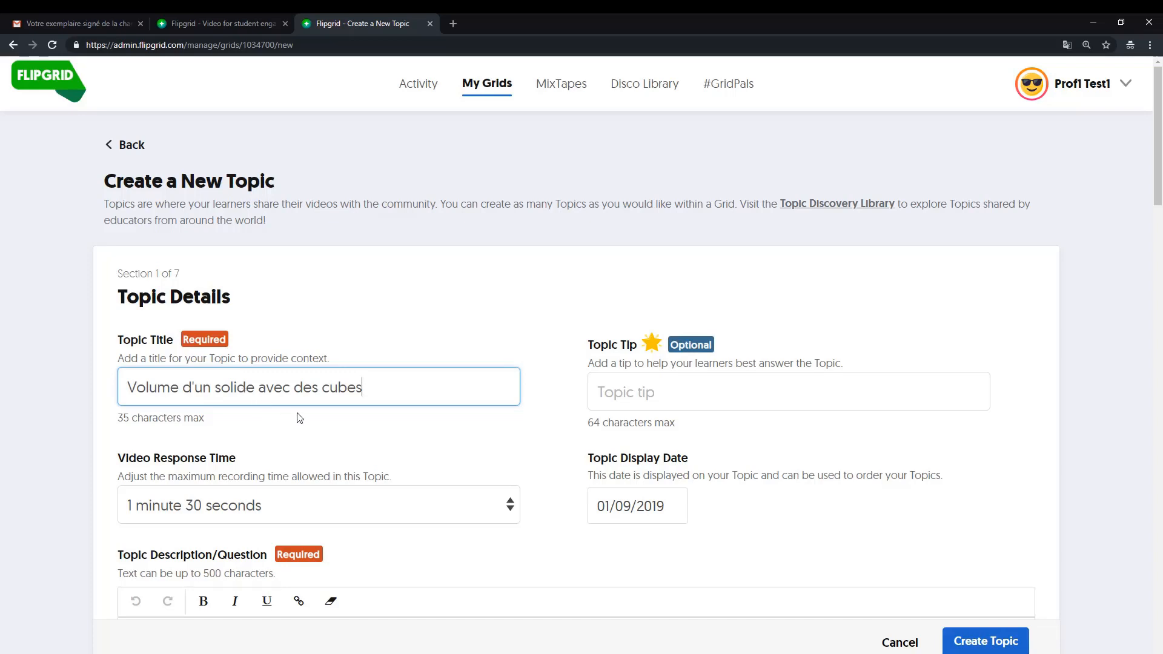
Review the available video response times and the calendar for the topic display date
scroll(298, 418, down, 1)
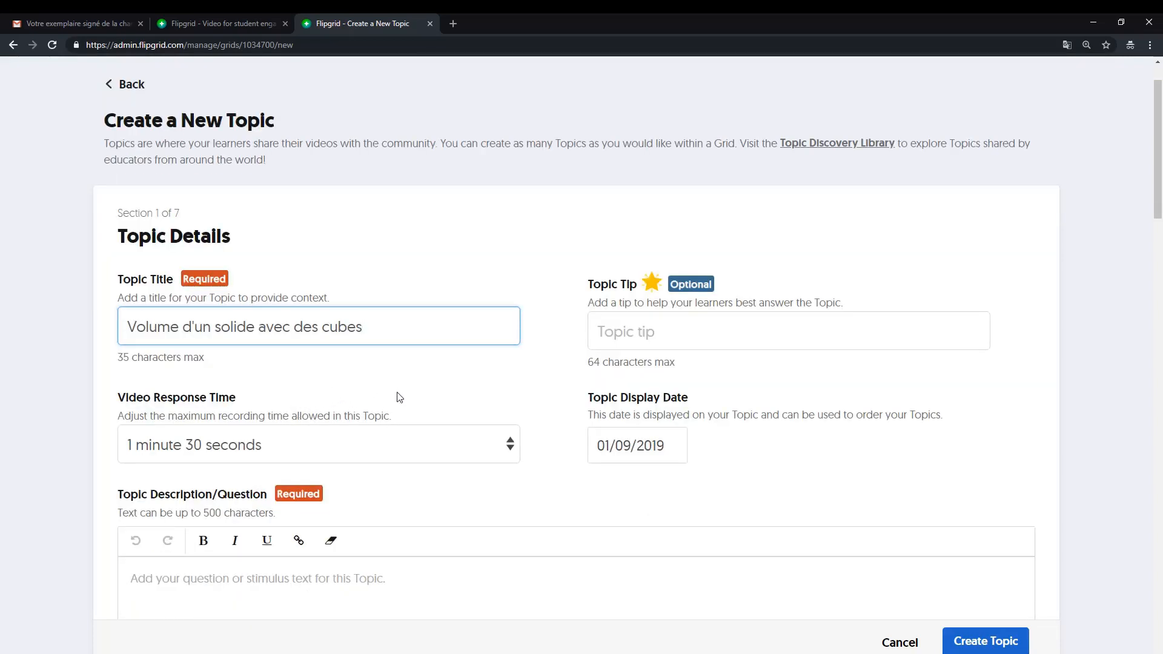
scroll(400, 398, down, 1)
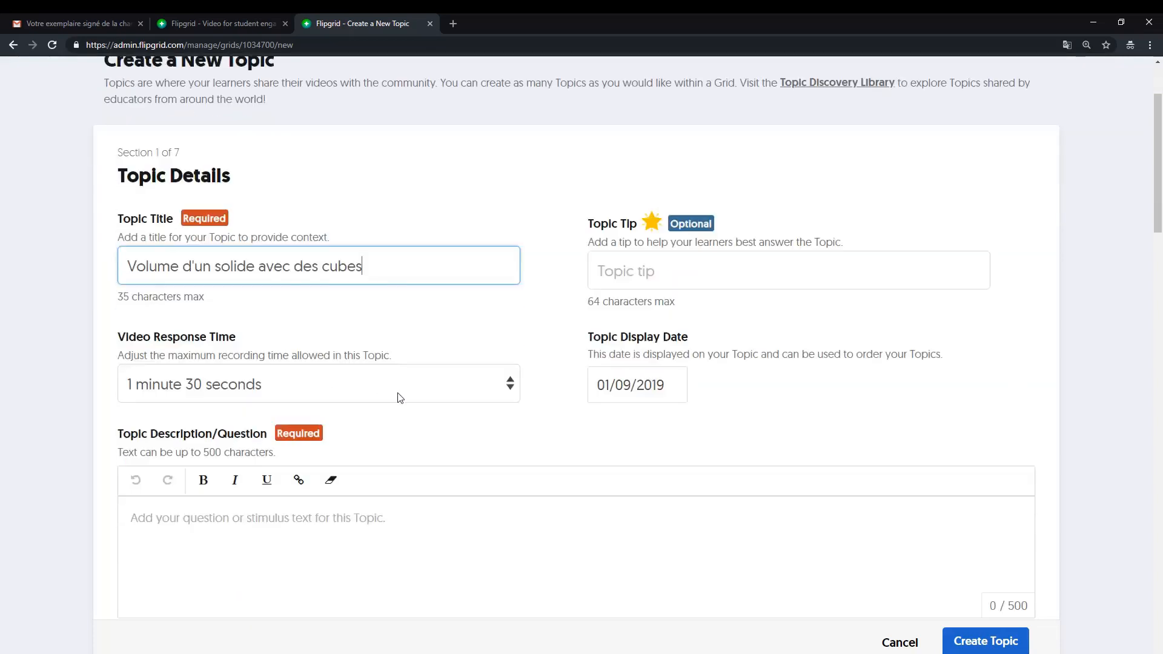
click(511, 390)
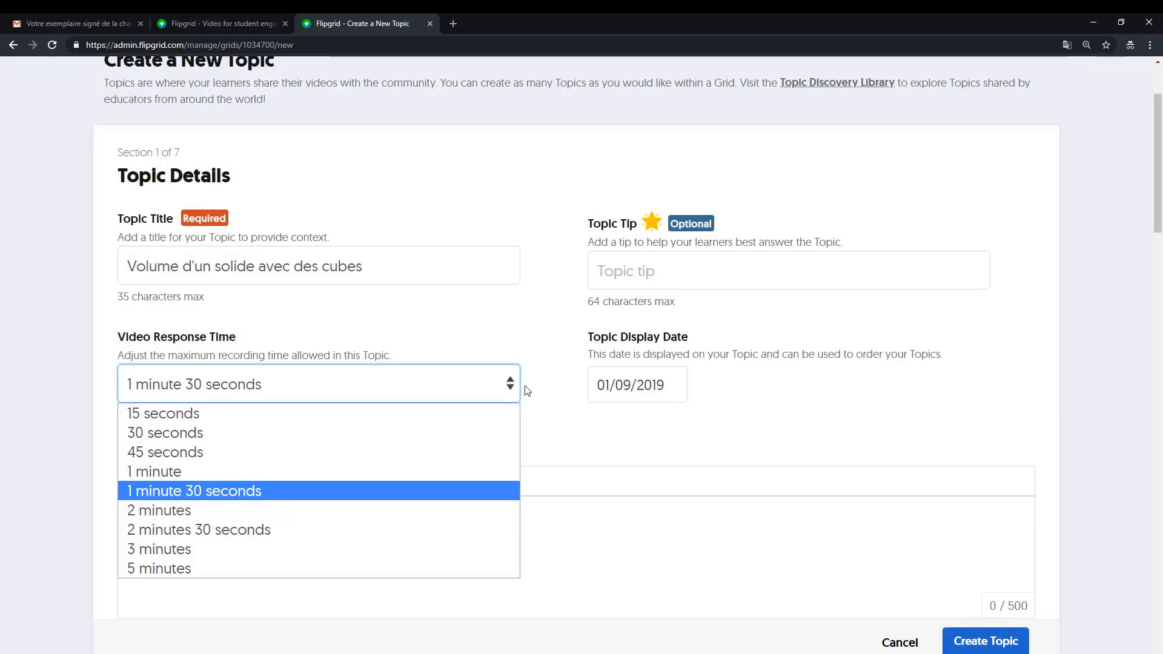
click(527, 390)
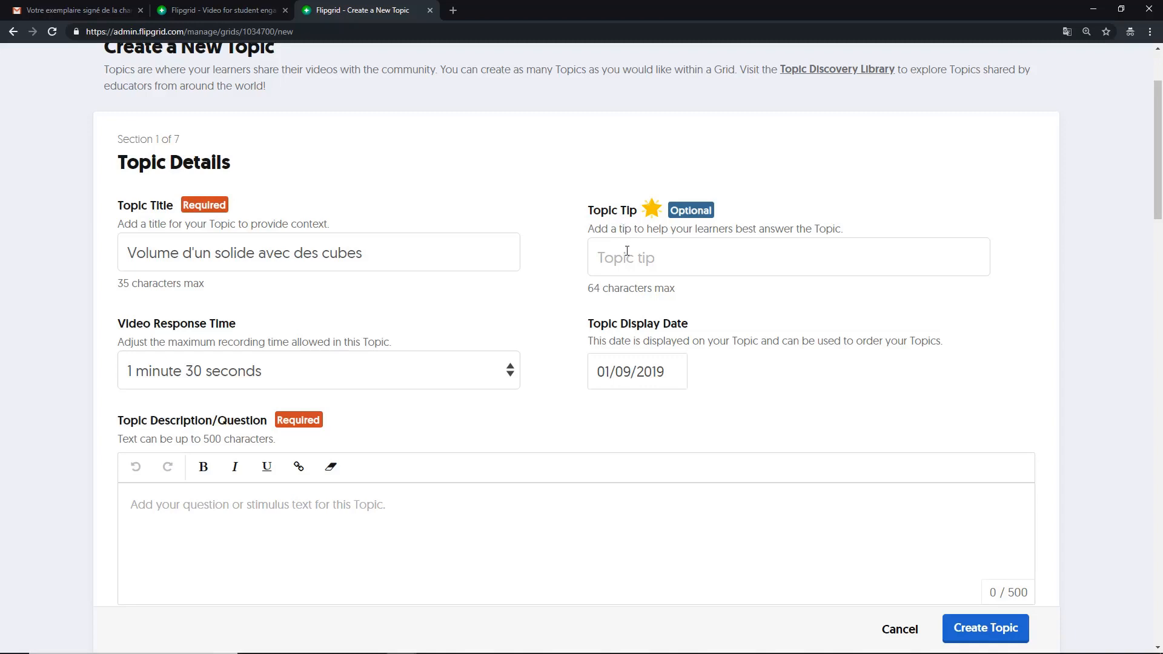
click(670, 370)
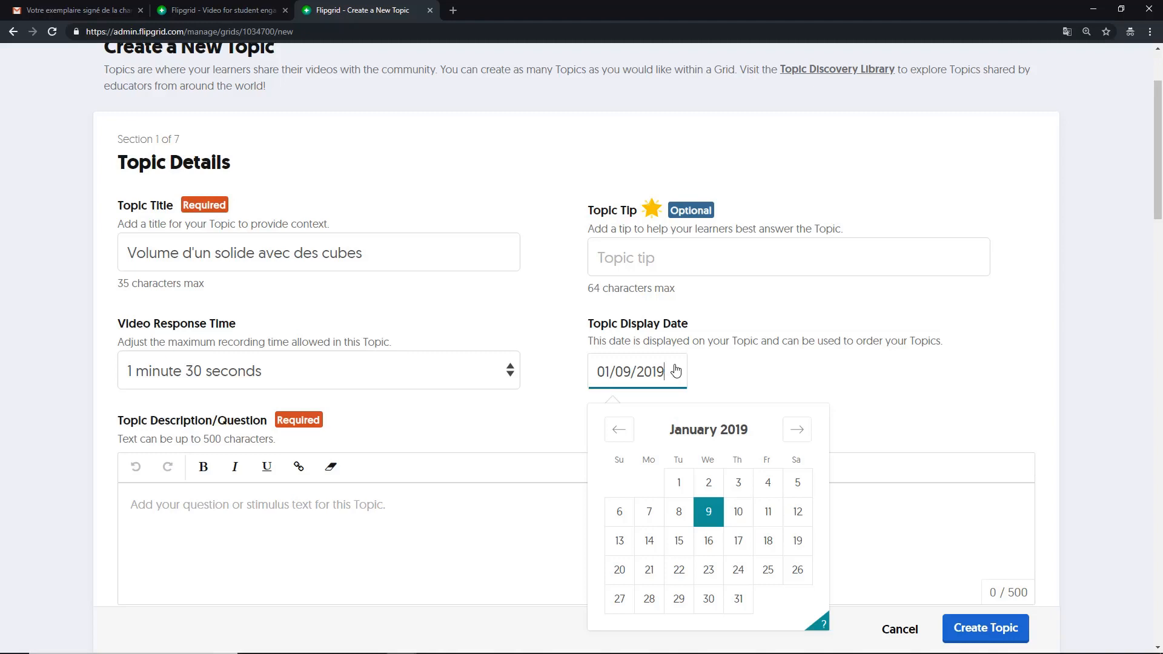
click(738, 374)
Enter the topic description "À l'aide de l'image, explique comment tu fais pour trouver le volume de ce solide. Les cubes font 1 cm de côté."
scroll(738, 374, down, 3)
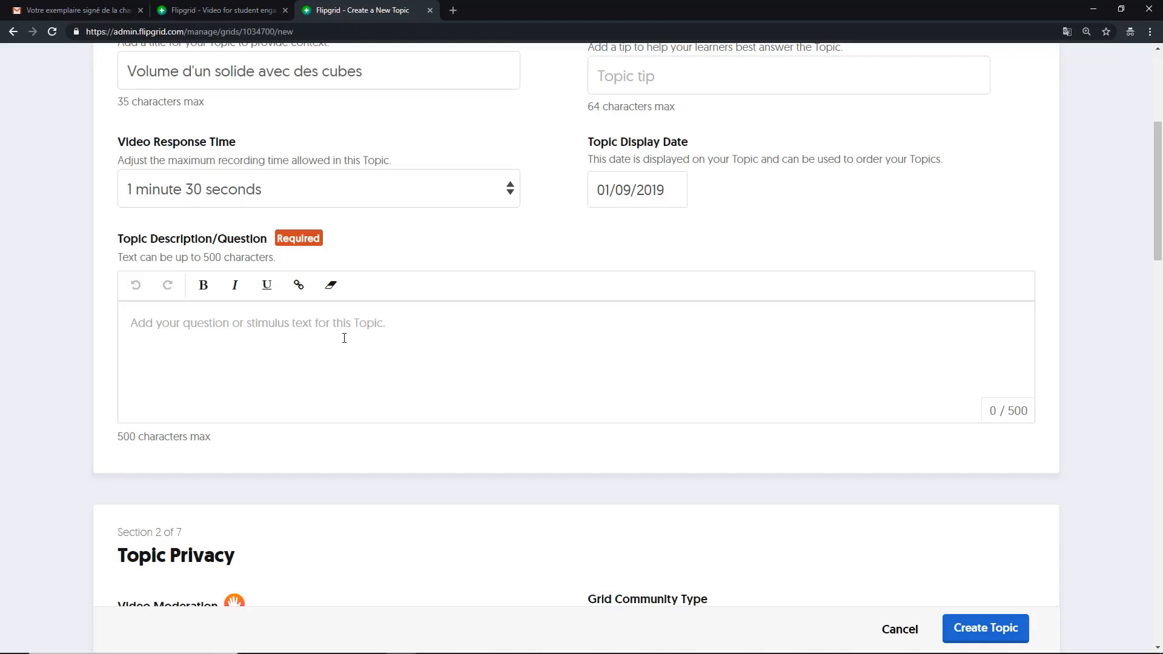
click(344, 338)
text(À l'aide de l'image, explique comment tu fais pour trouver le volume de ce solide. Les cubes font 1 cm de côté.)
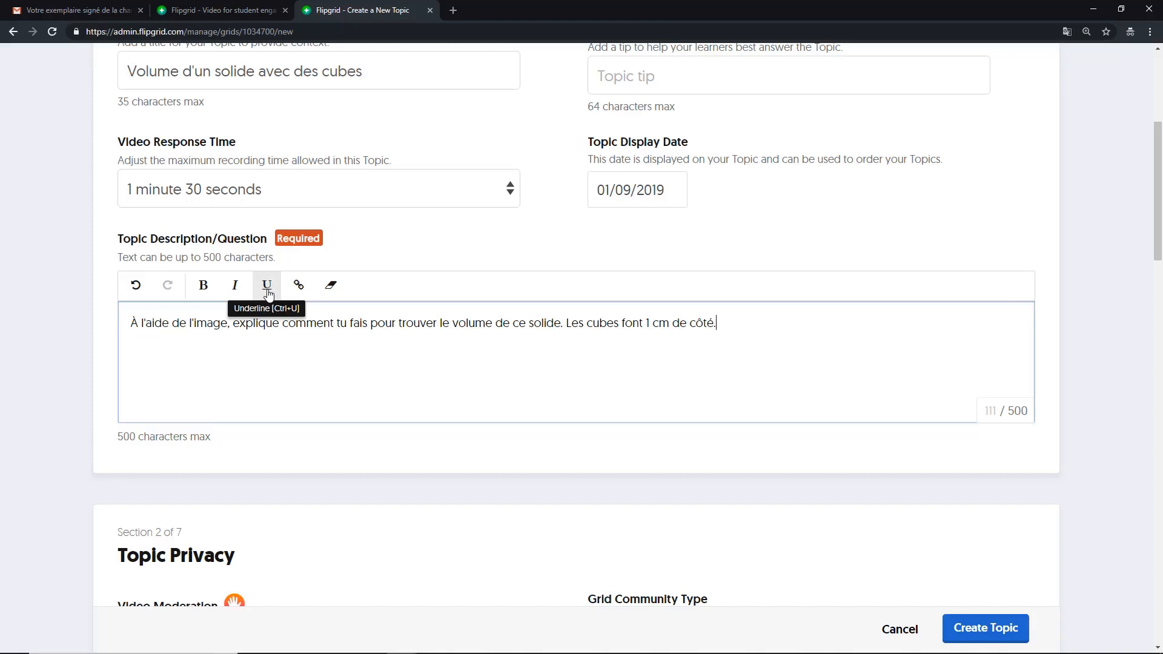
Turn on video moderation in the topic's privacy settings
scroll(270, 291, down, 5)
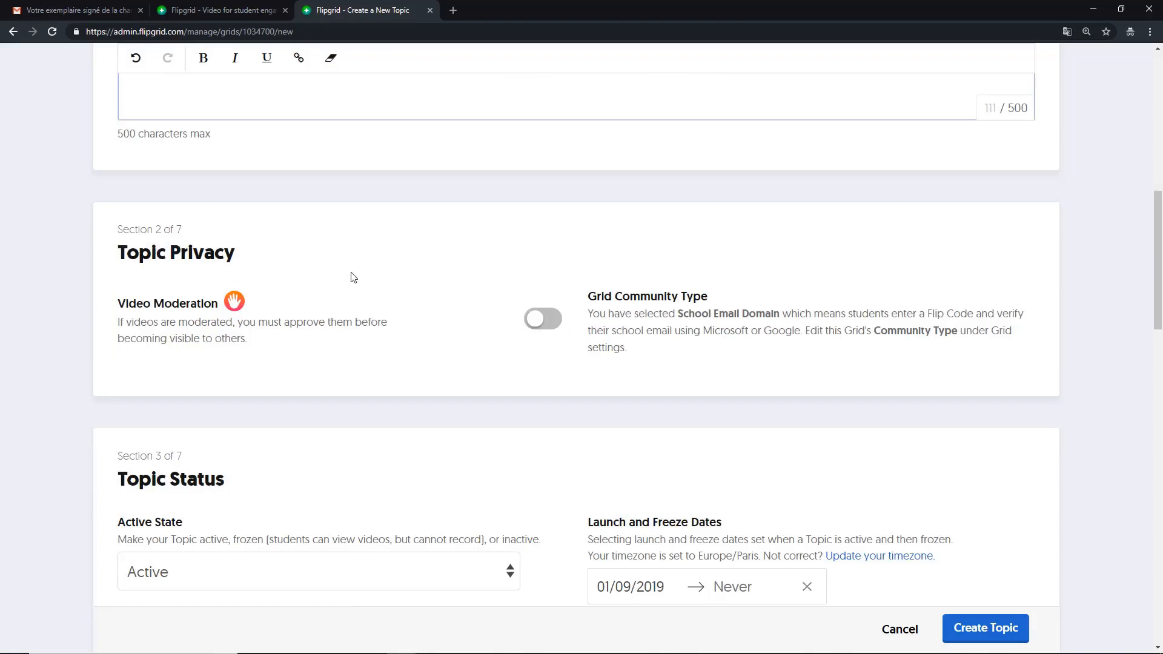
click(554, 321)
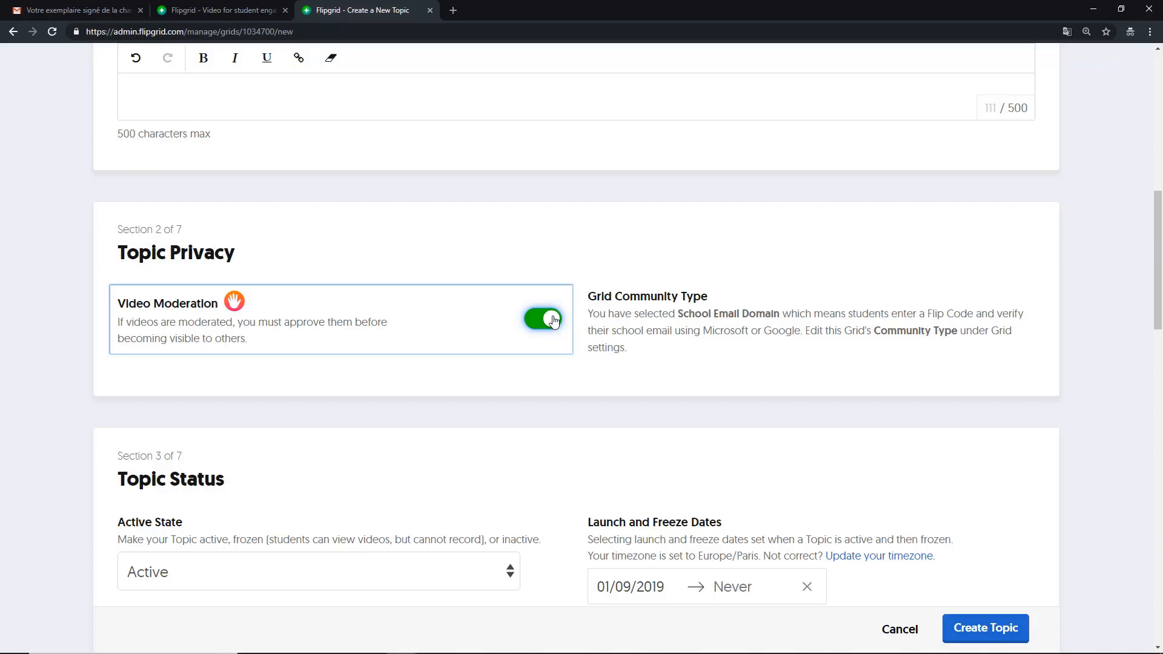
Review the options for the topic's active state
scroll(553, 320, down, 3)
scroll(515, 294, down, 1)
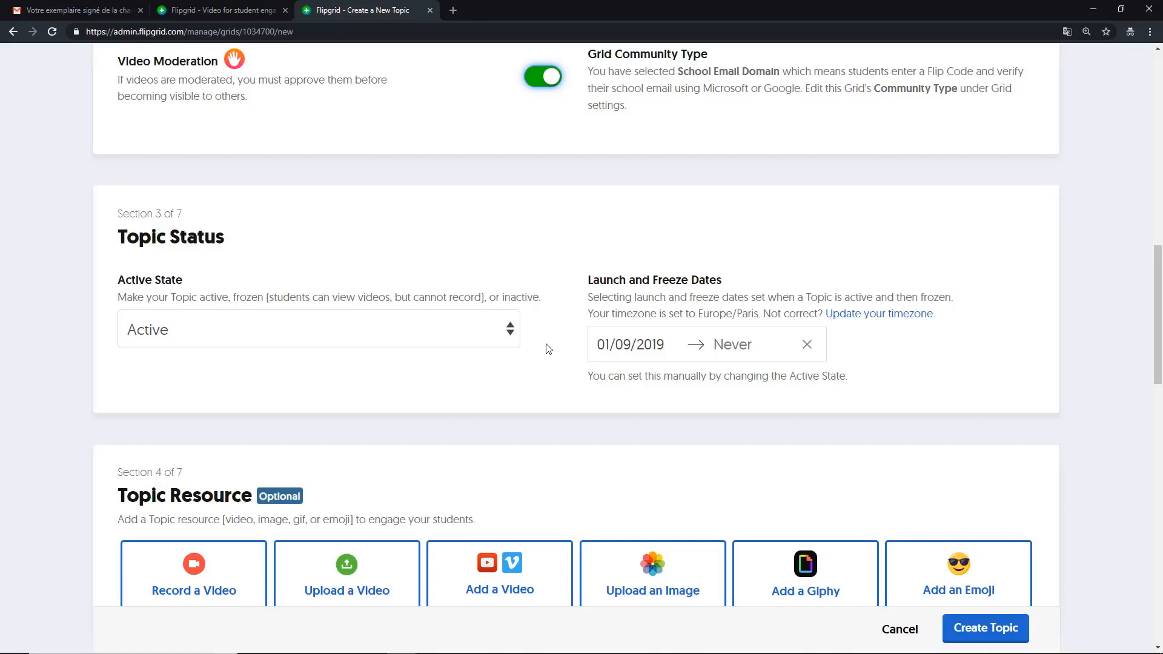
click(511, 338)
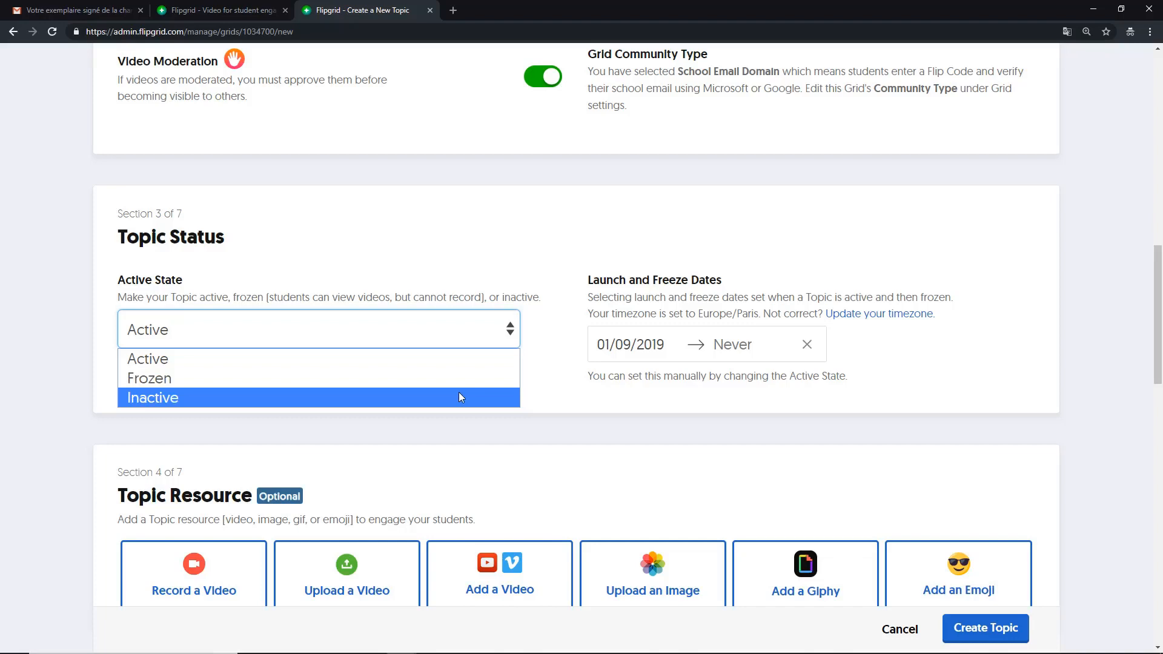
click(557, 349)
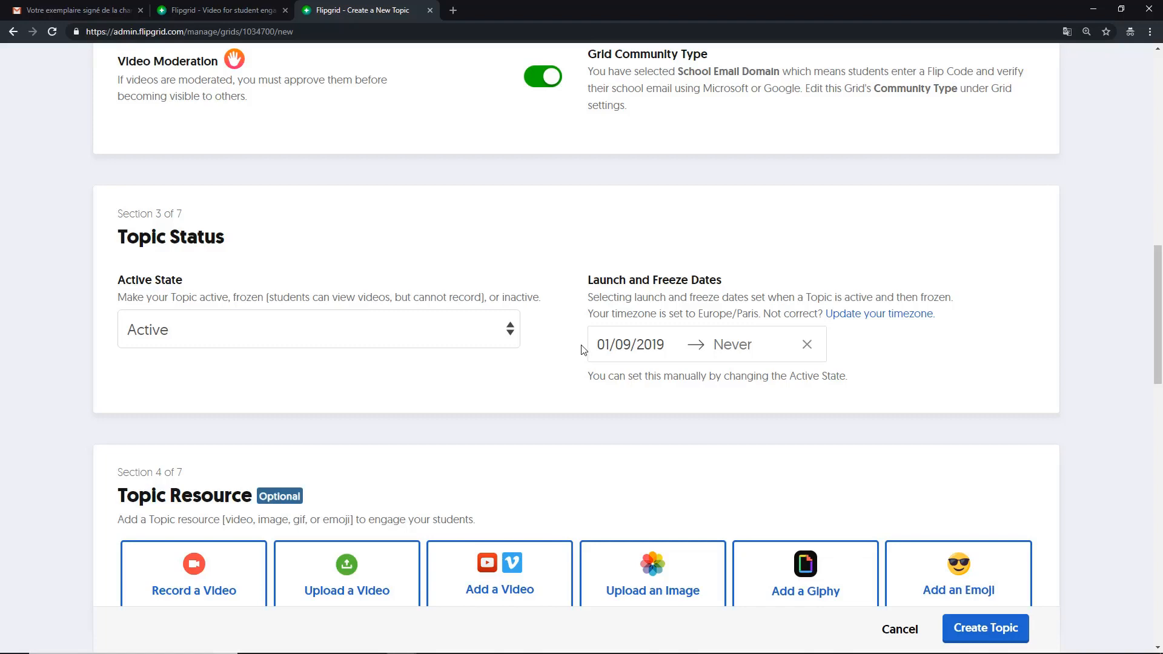
Try a freeze date of 02/09/2019 for the topic and clear it again
click(631, 349)
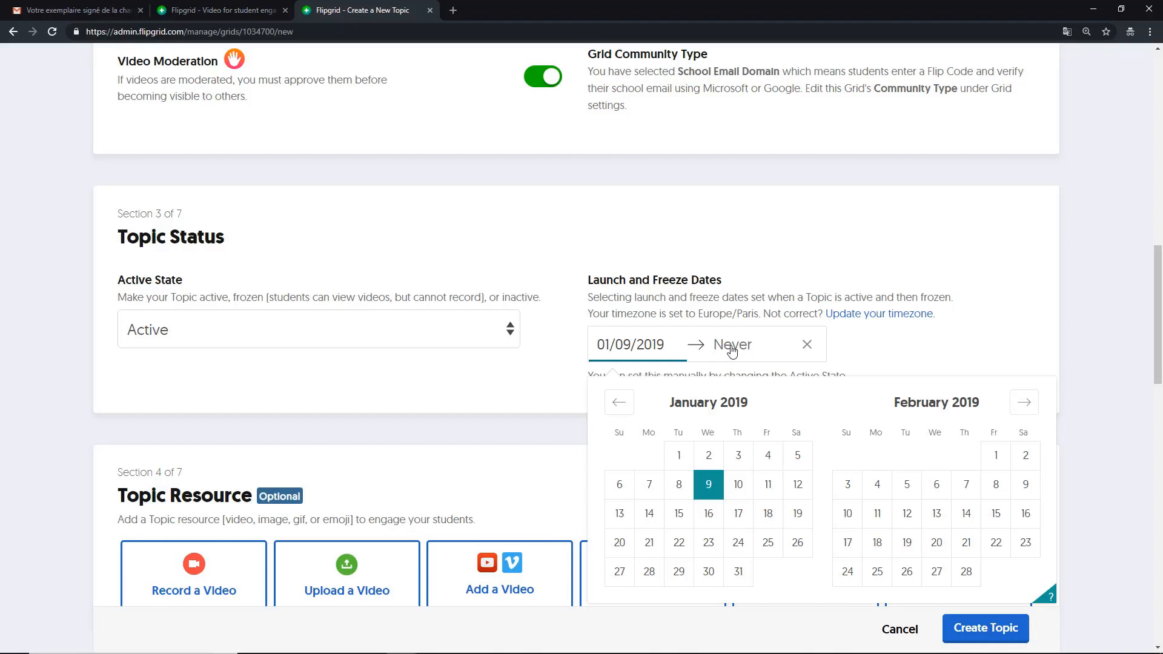
click(761, 358)
click(1023, 484)
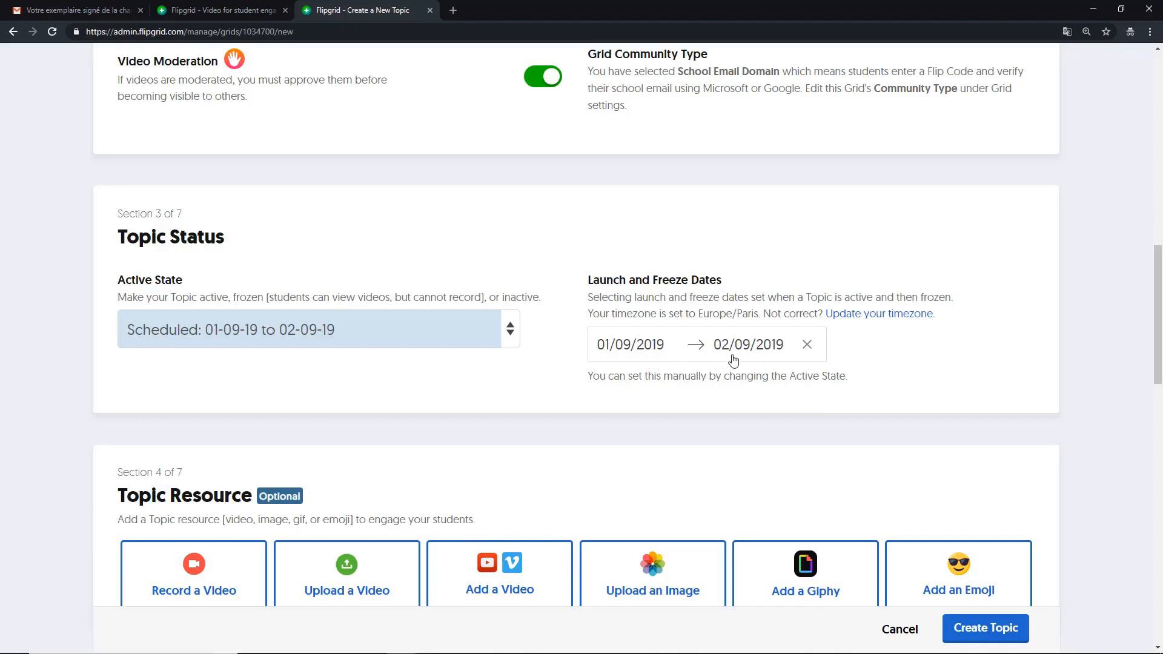
click(806, 345)
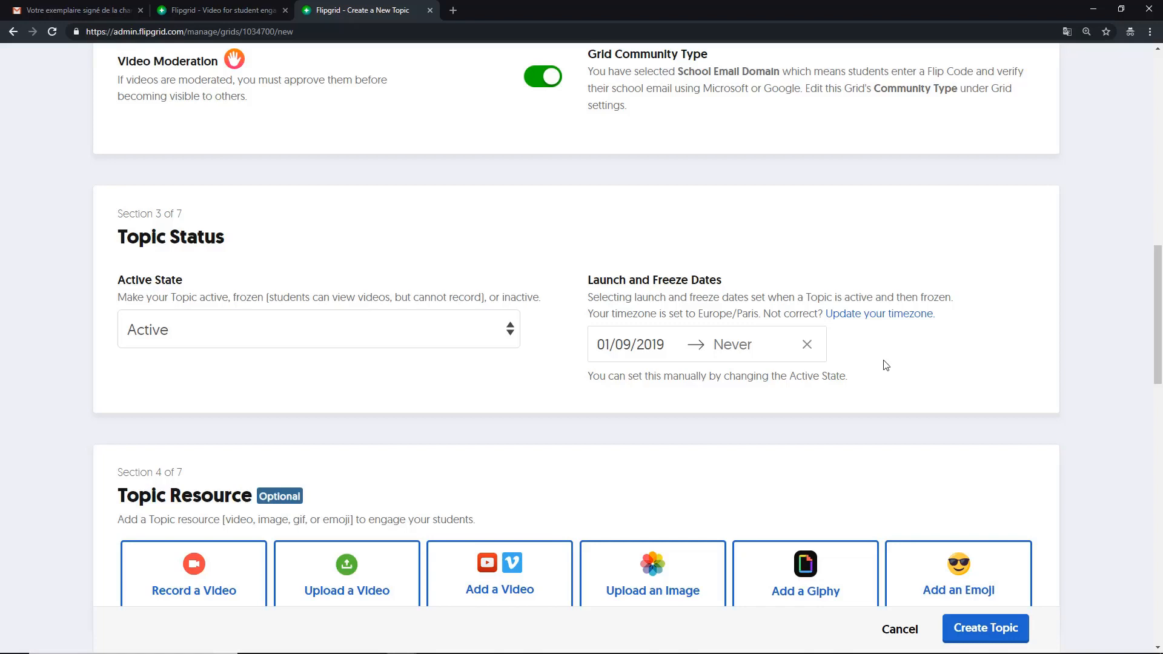
Upload the image file Volume from the Images folder as the topic resource
scroll(885, 365, down, 6)
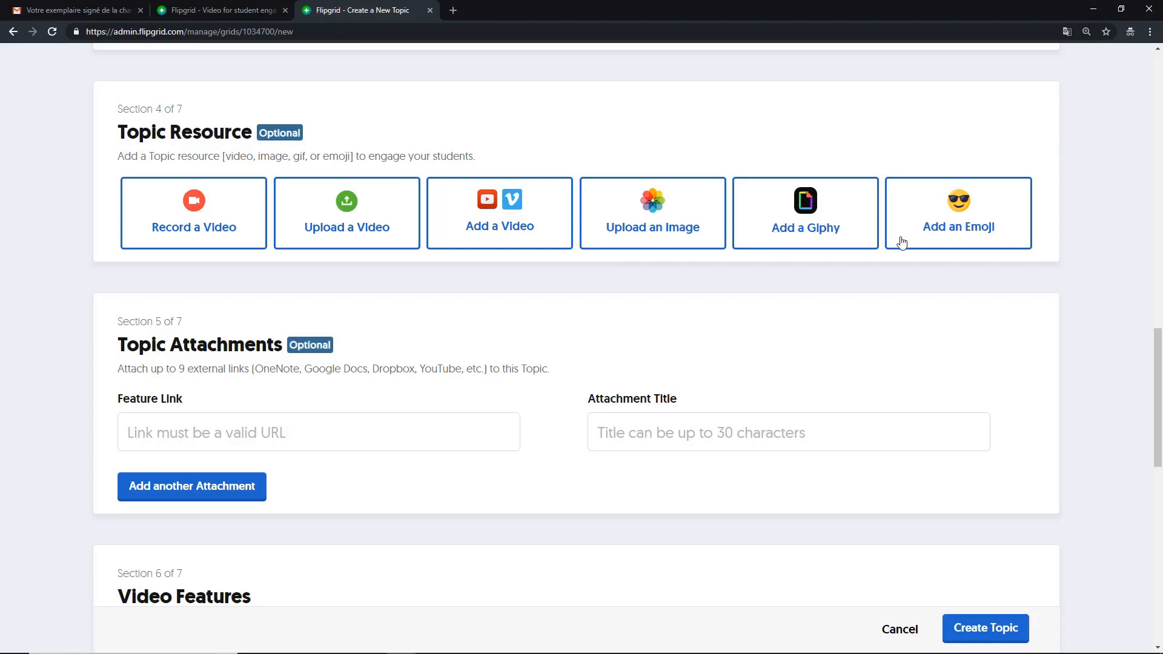
click(658, 241)
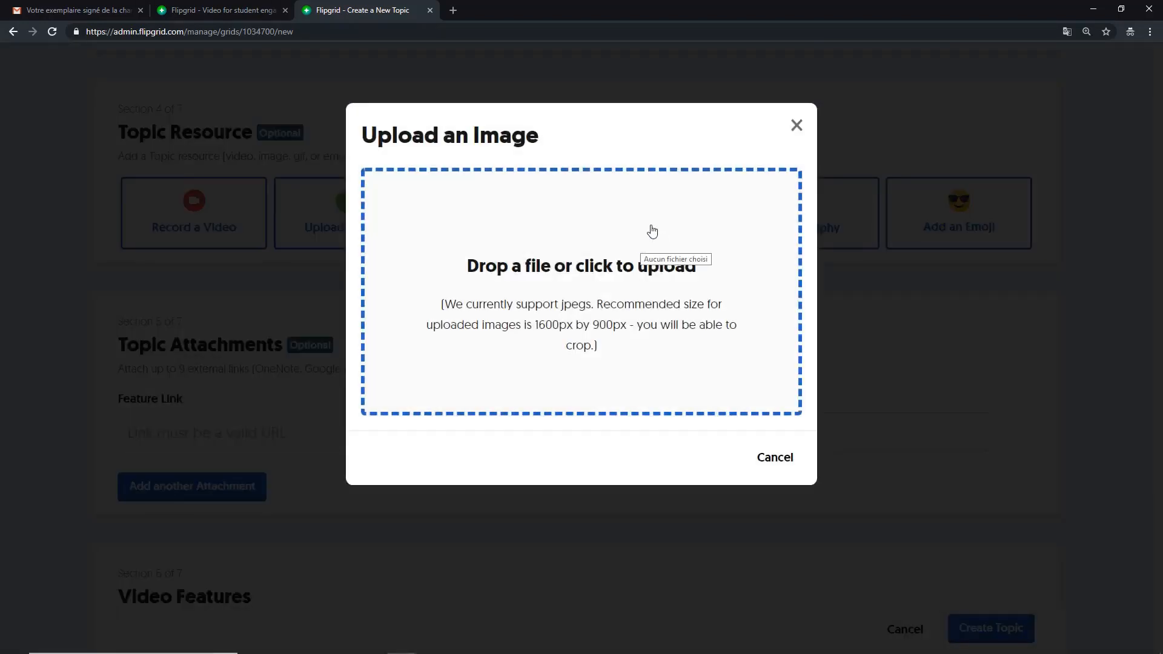
click(683, 369)
click(401, 100)
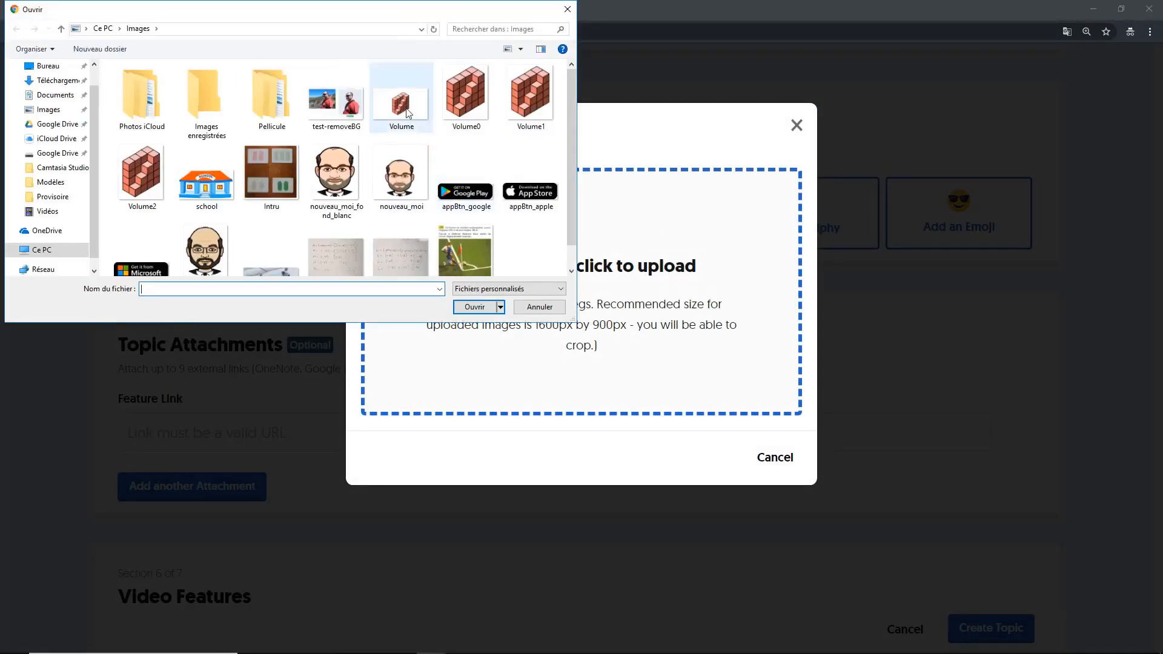
click(474, 307)
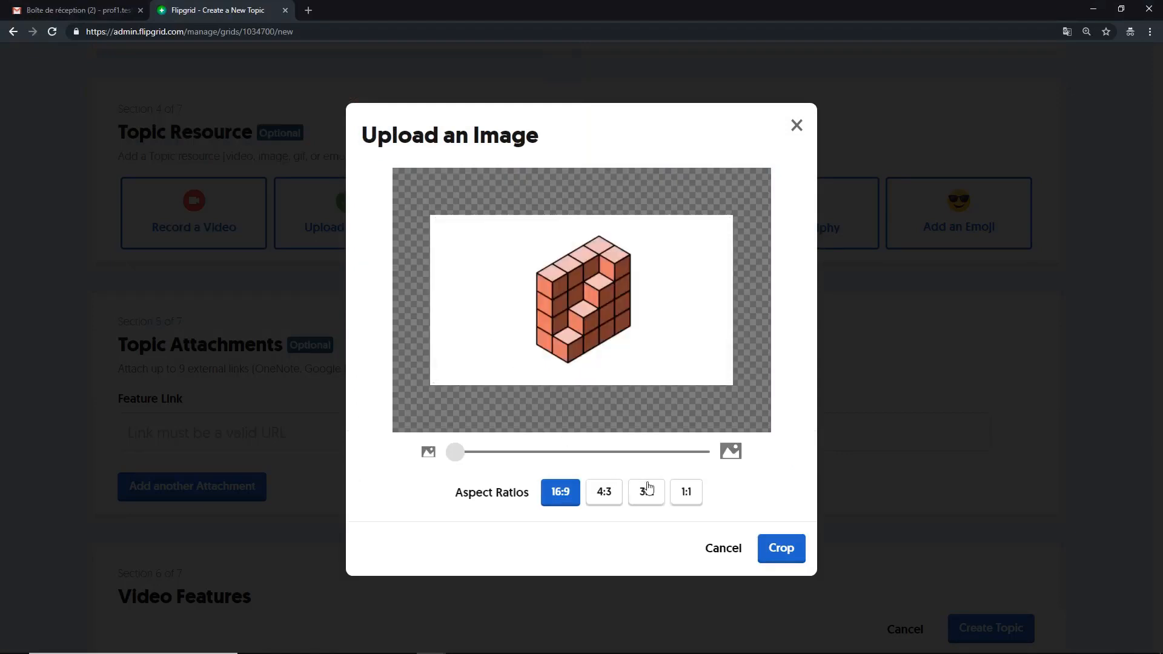
Enlarge the cube image slightly within a 1:1 aspect ratio and crop it
click(683, 494)
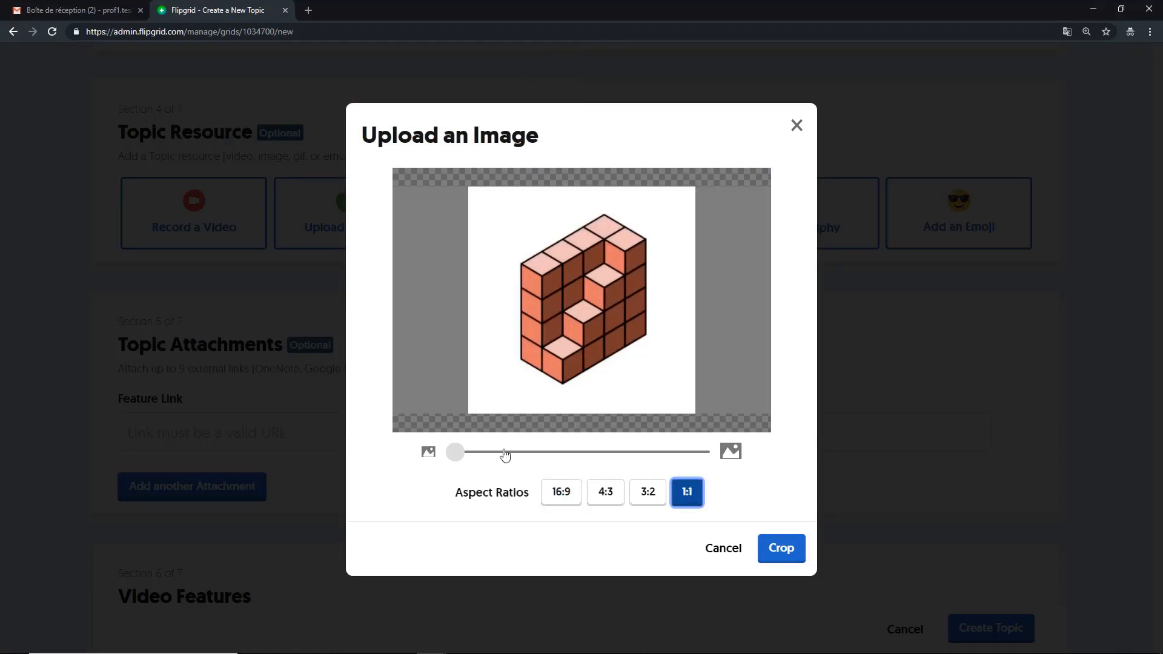
drag(461, 452, 472, 453)
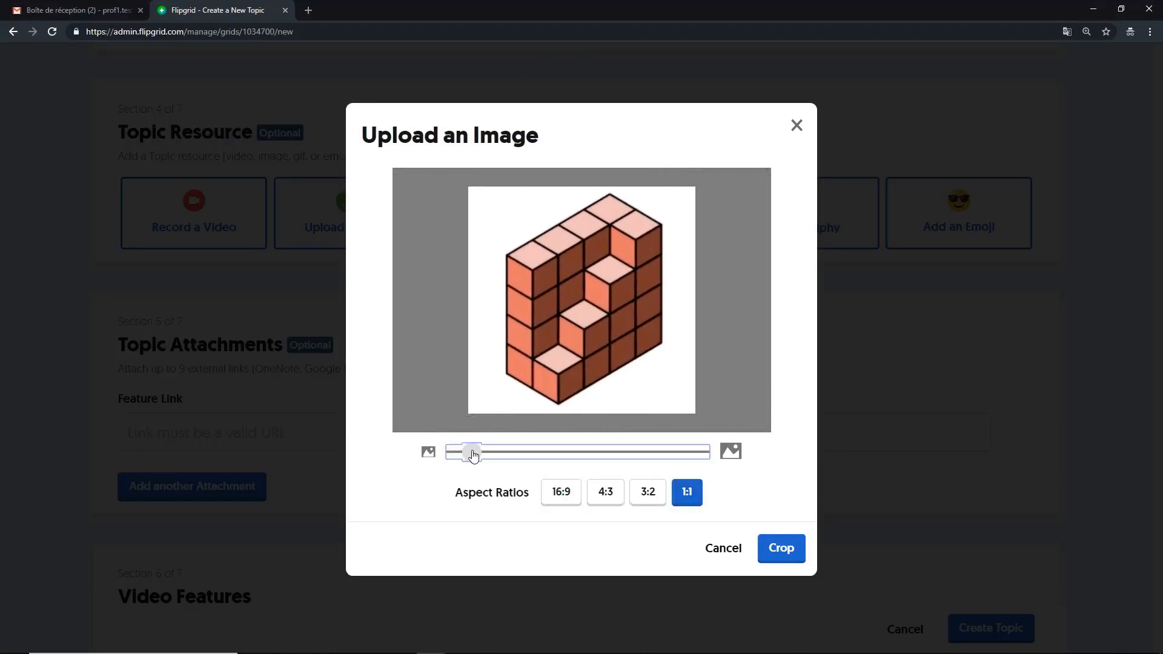
click(774, 547)
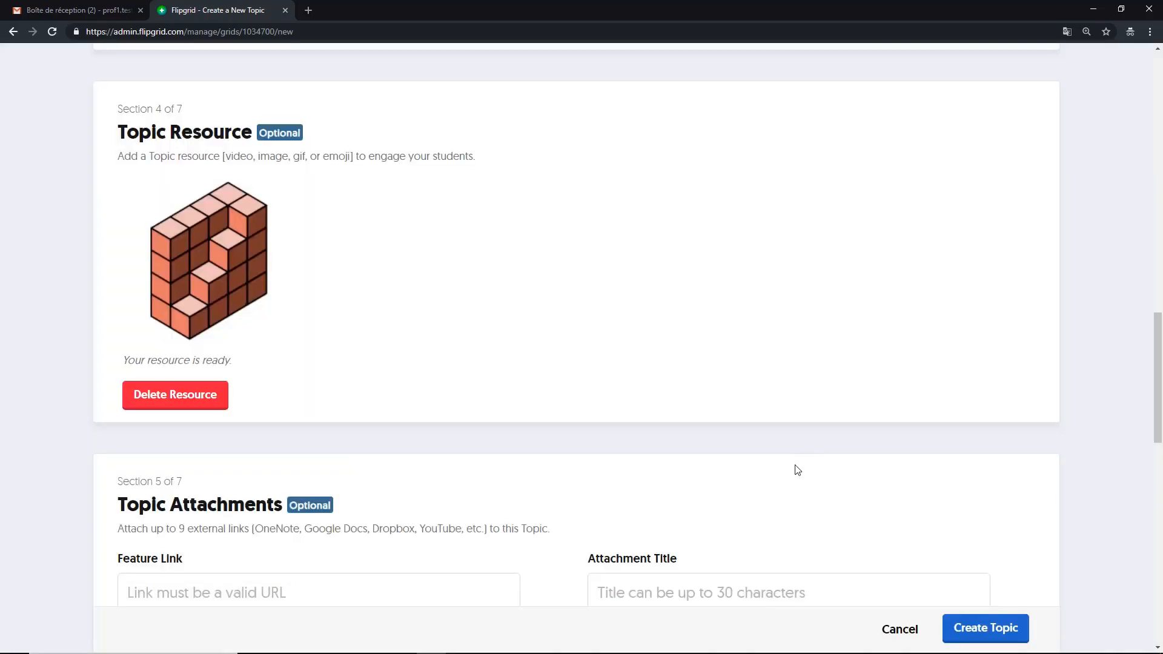
Review the topic attachment fields and the available selfie decoration options
scroll(814, 481, down, 5)
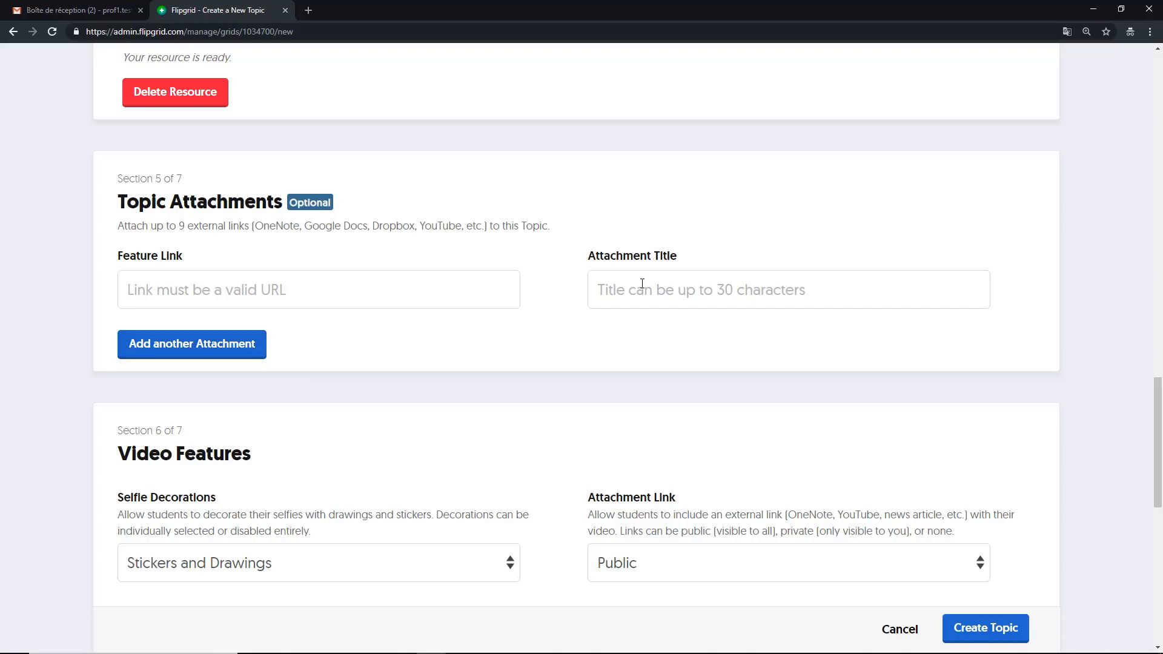
scroll(642, 283, down, 4)
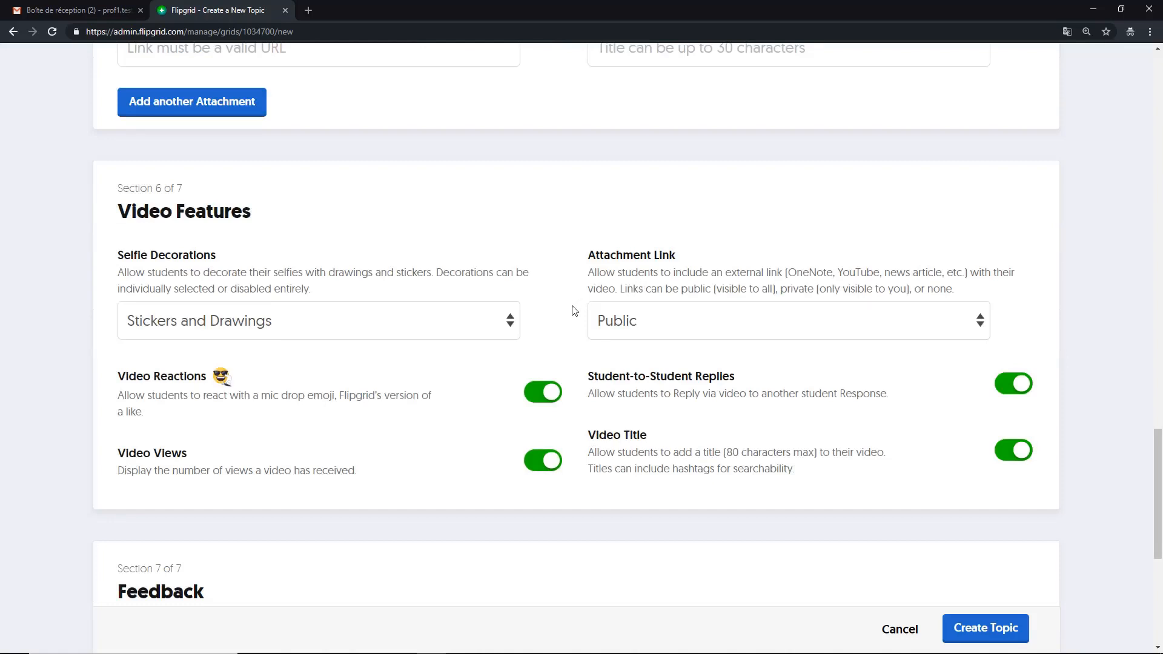
click(510, 328)
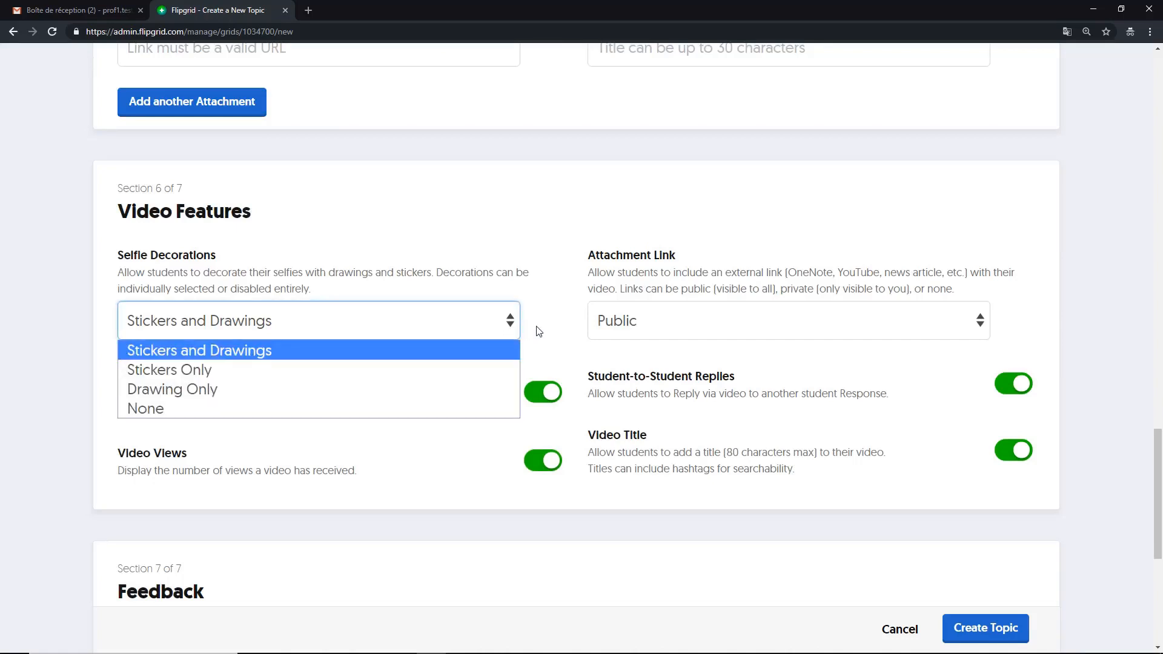
click(538, 330)
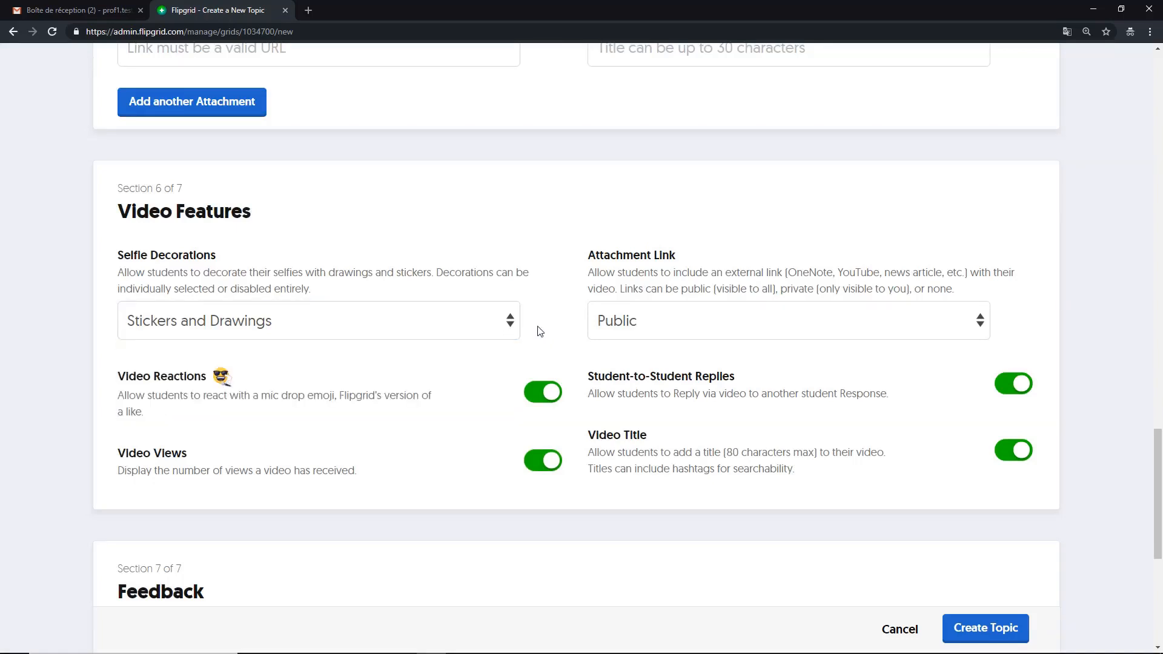
Turn off Video Reactions, Video Views and Video Title for the topic, and set its Attachment Link to None
click(533, 399)
click(532, 463)
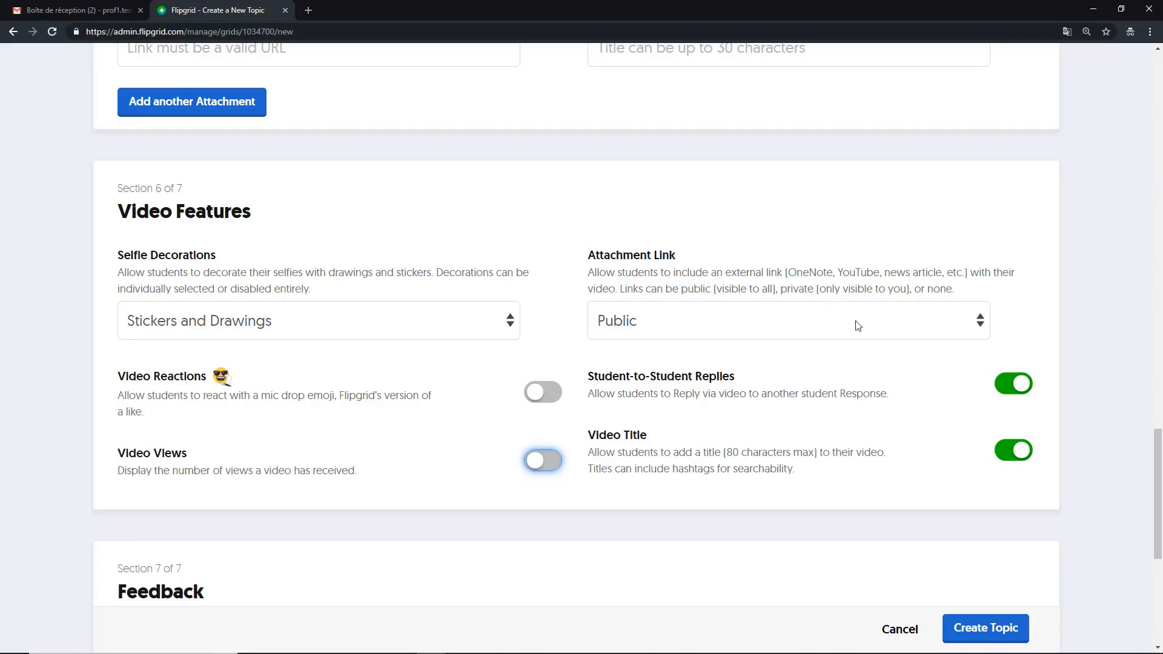
click(983, 325)
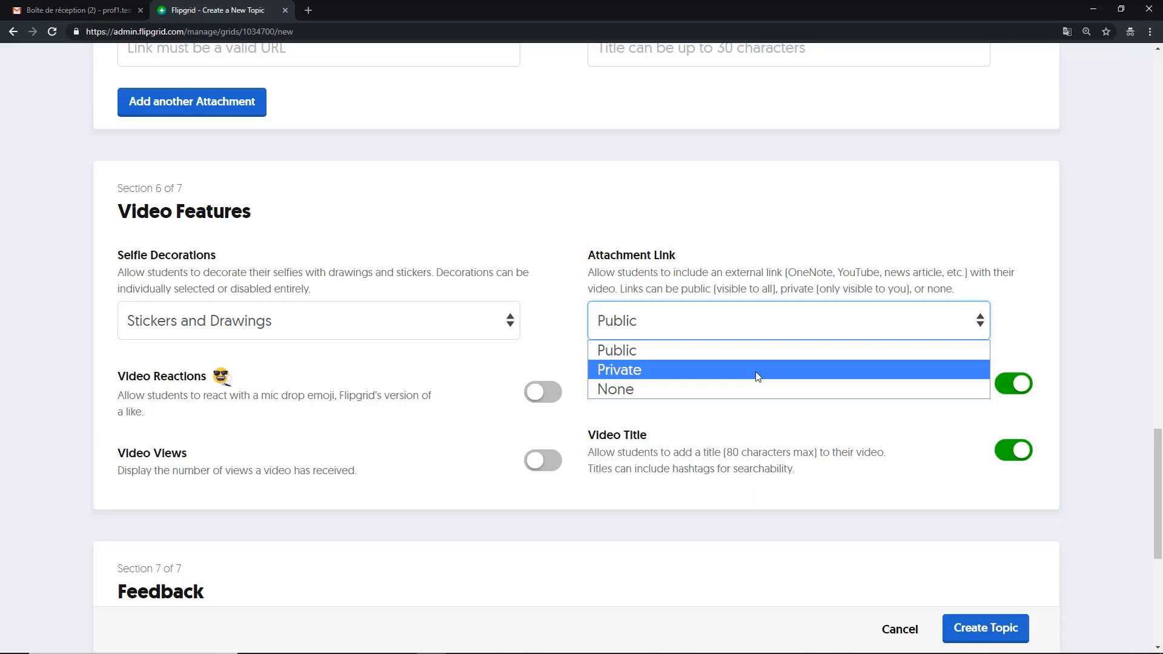
click(758, 391)
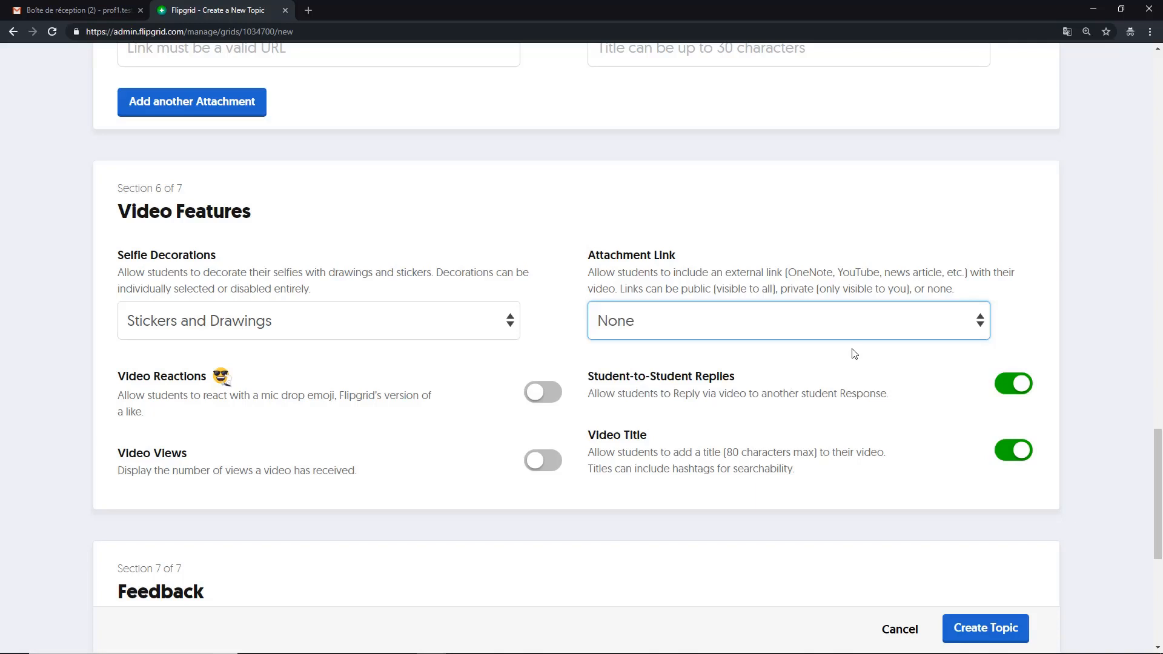
click(958, 357)
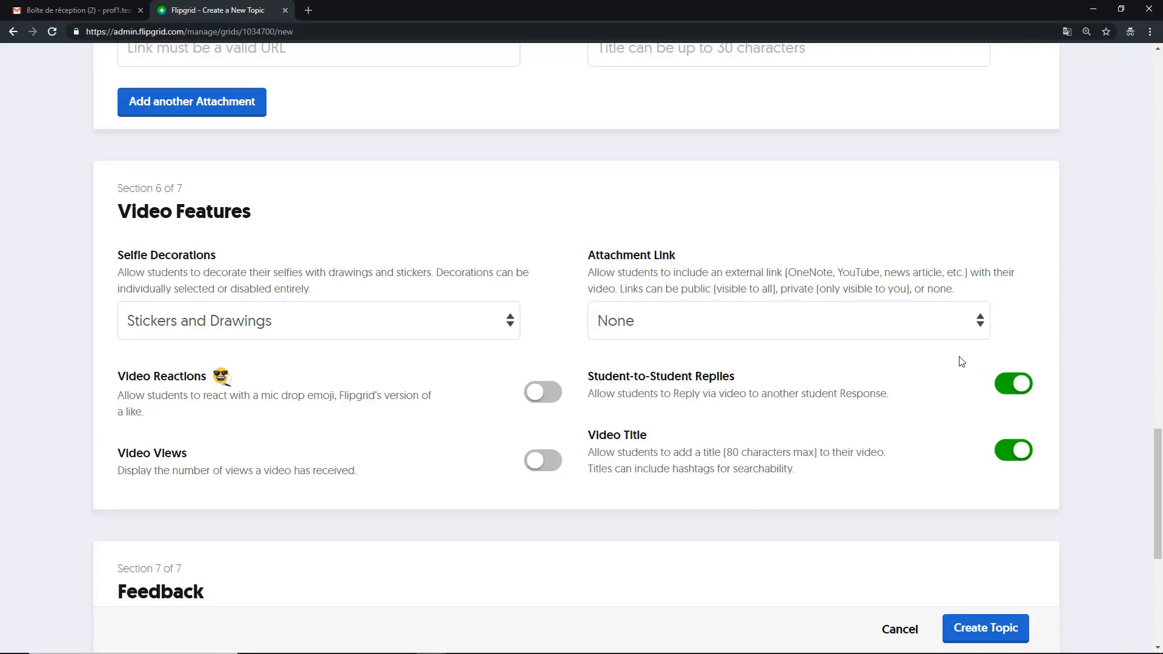
click(960, 387)
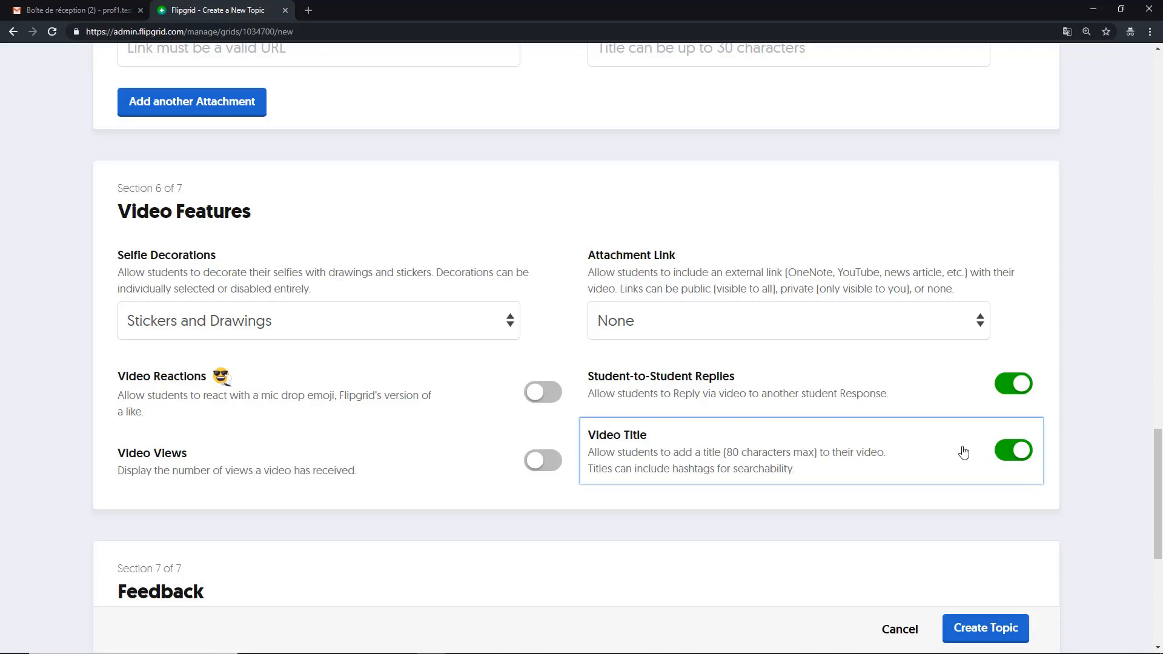
click(1009, 451)
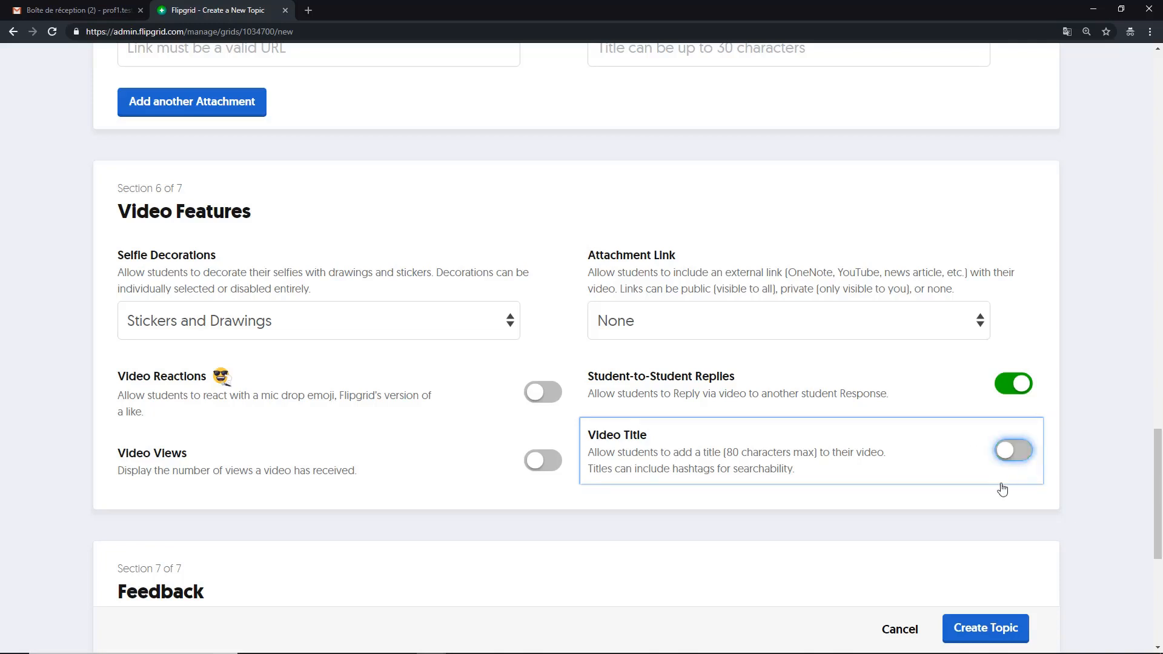
Create the topic with basic feedback, dismiss the sharing message and view the topic's details page
scroll(1010, 504, down, 5)
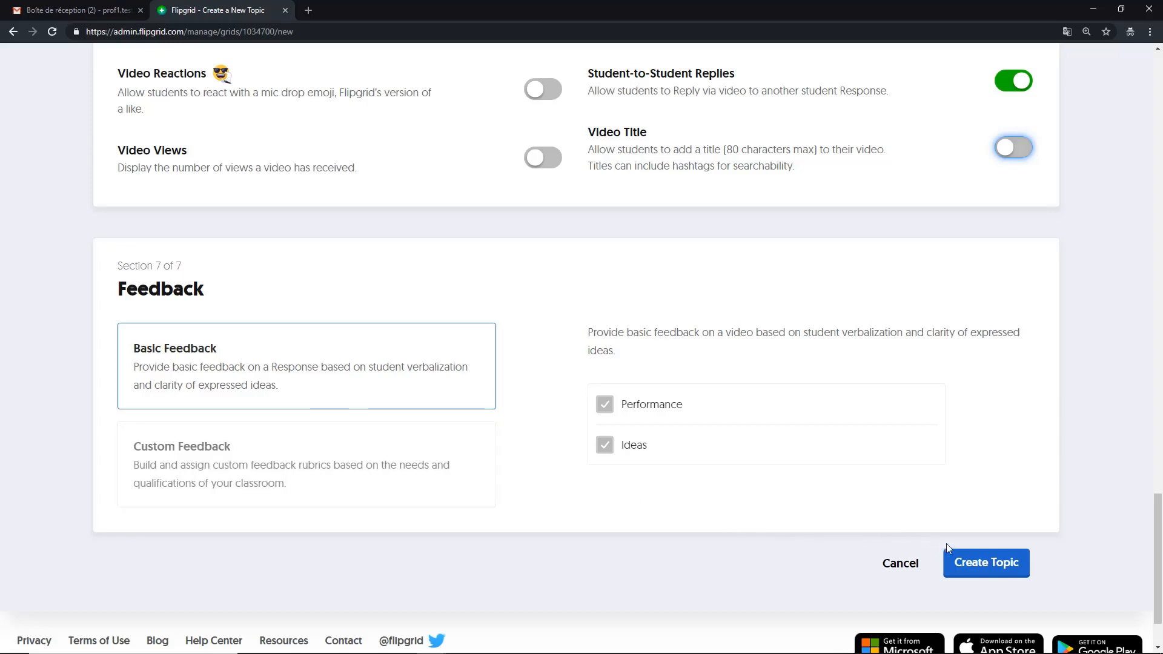
click(990, 566)
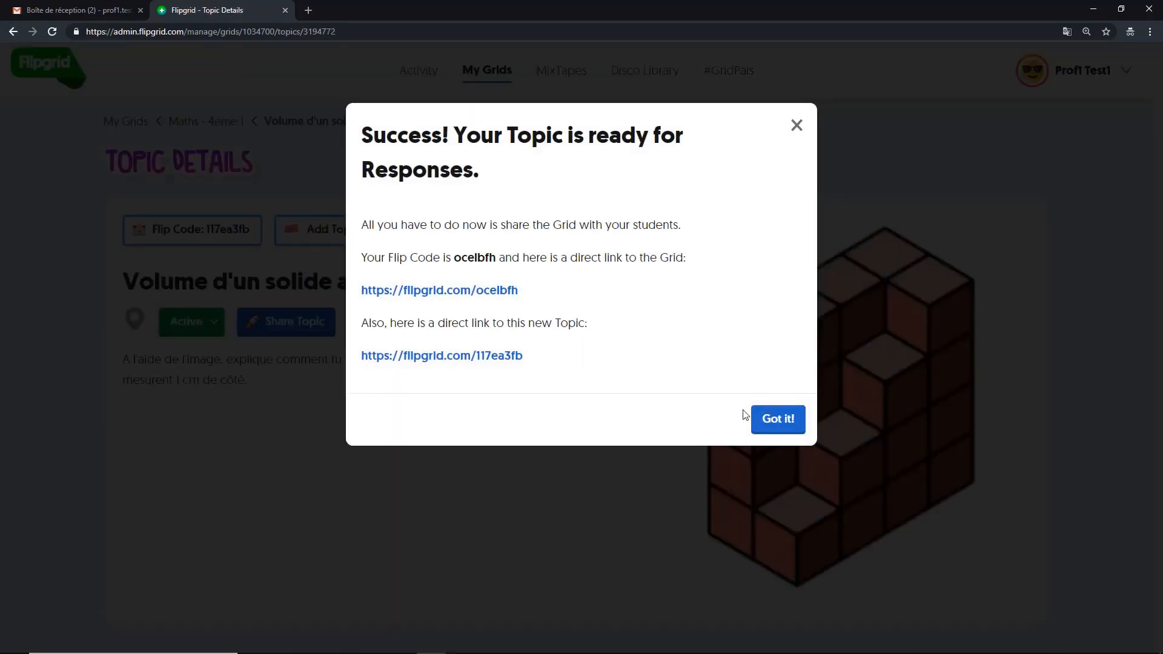
click(770, 416)
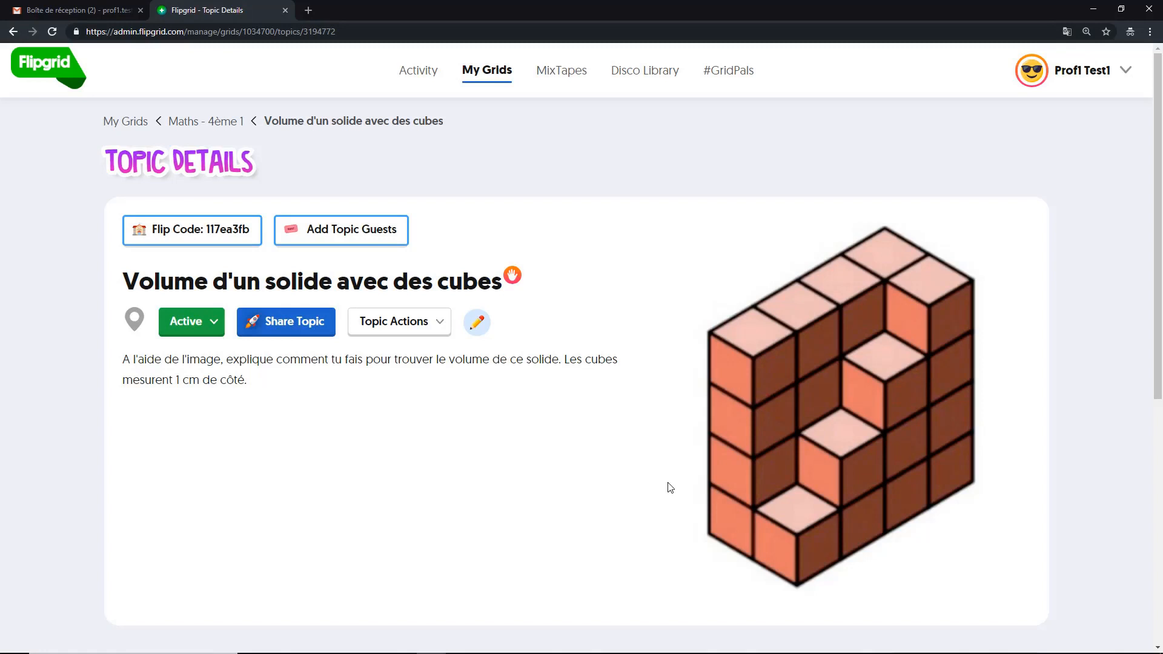
scroll(671, 488, down, 6)
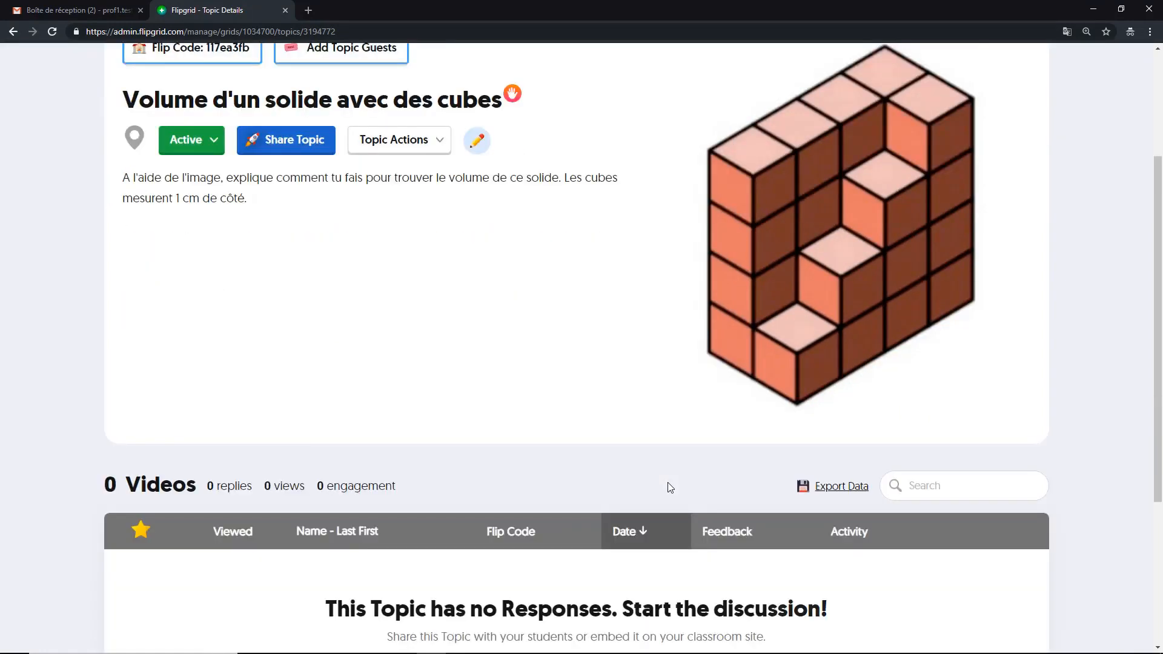